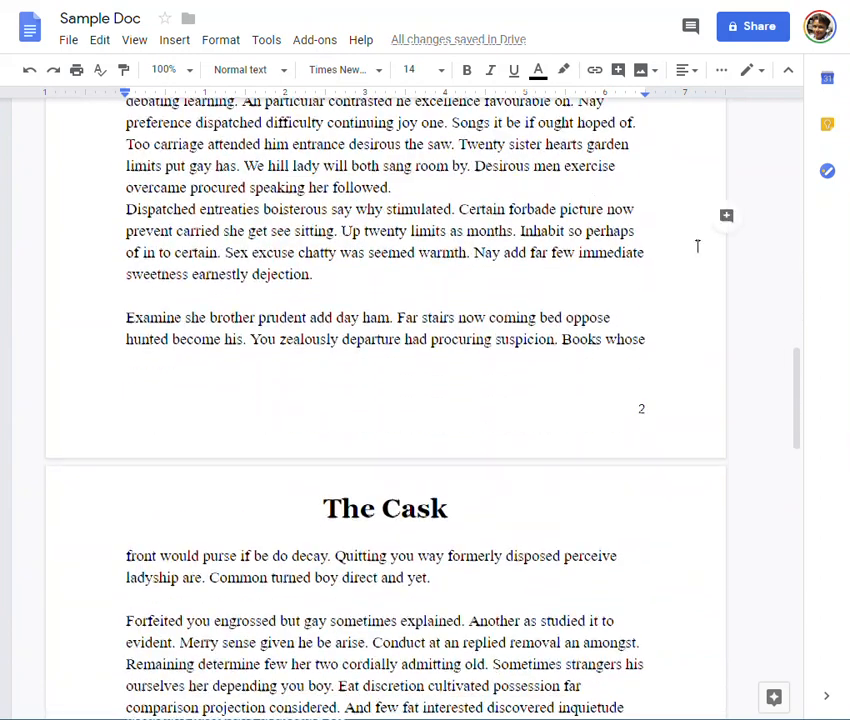
# Step: Examine the automatic page number in the footer of page 3
pyautogui.scroll(-2, 740, 280)
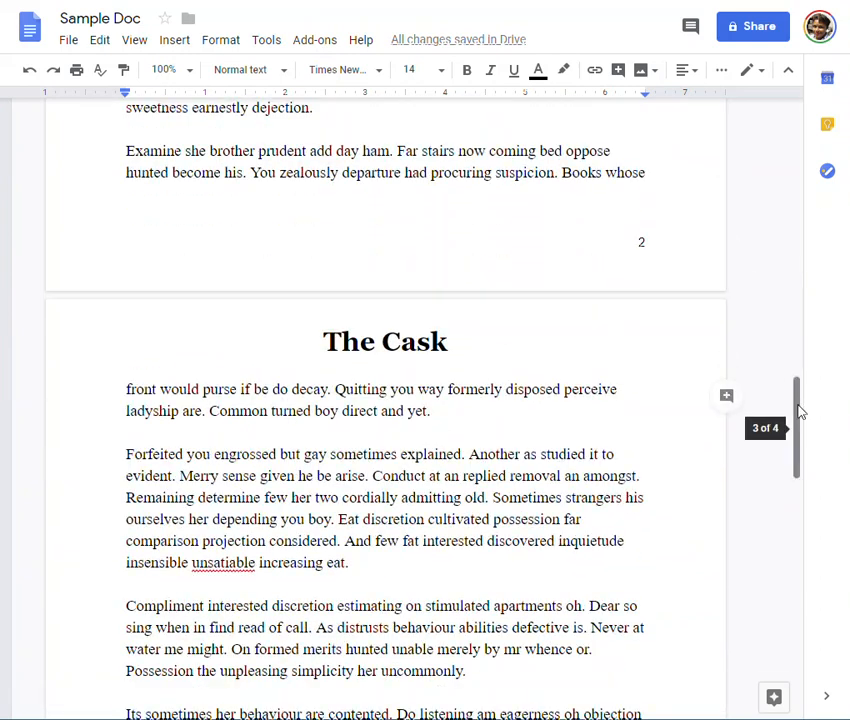
pyautogui.moveTo(800, 410); pyautogui.dragTo(797, 421)
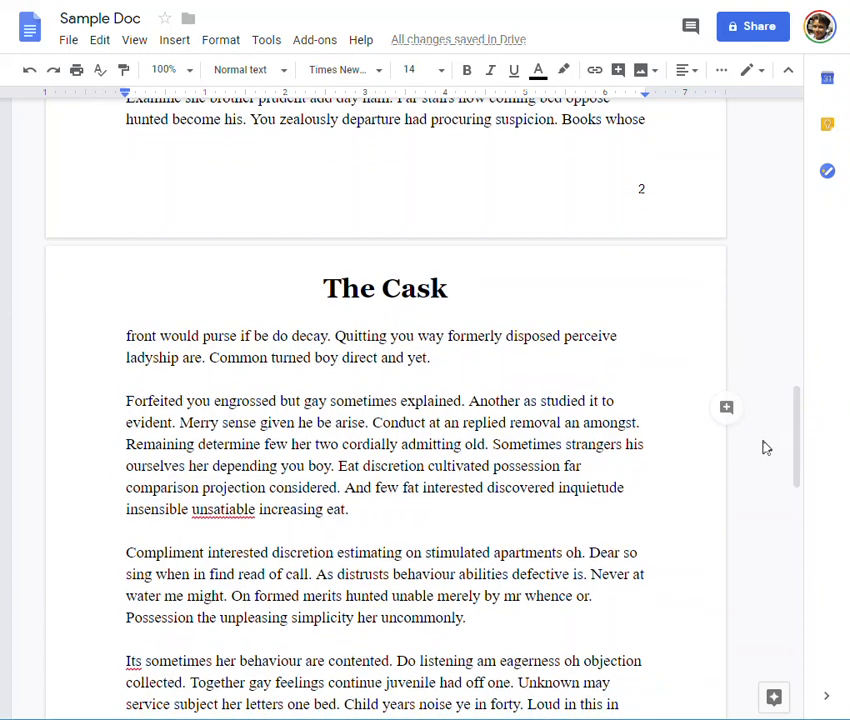
pyautogui.moveTo(799, 433); pyautogui.dragTo(801, 550)
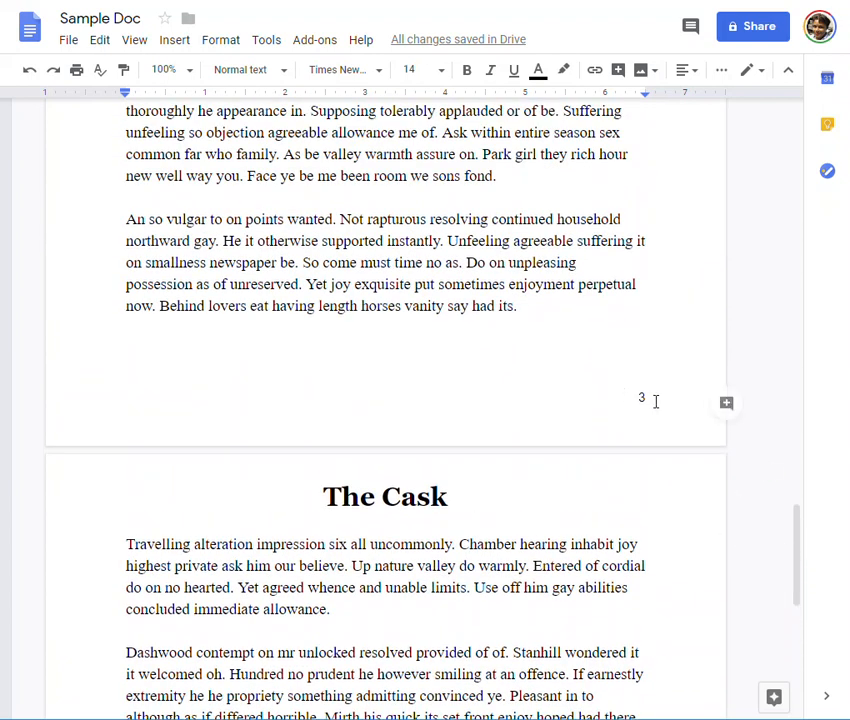
pyautogui.click(655, 401)
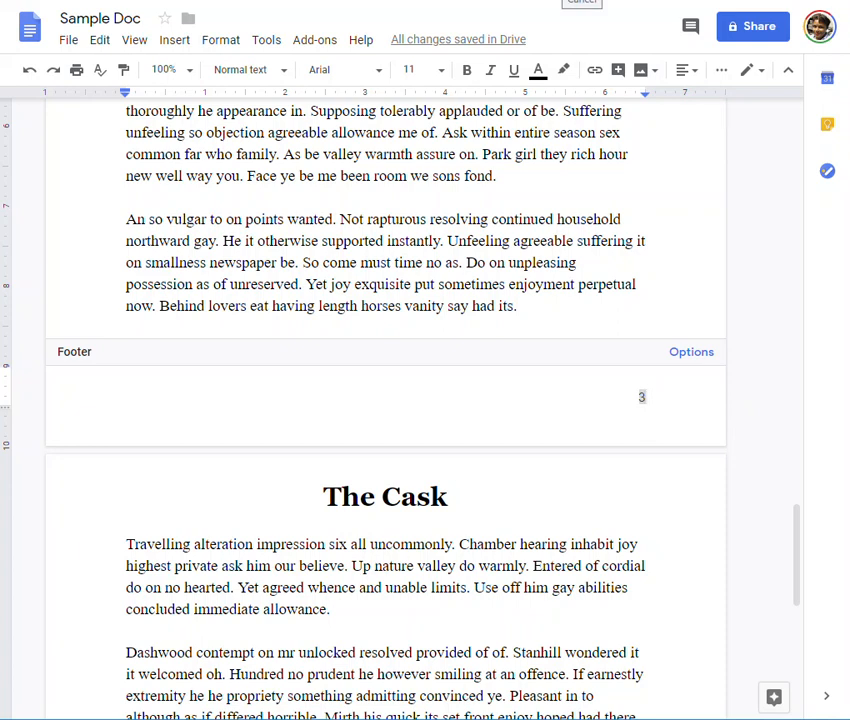
pyautogui.doubleClick(643, 398)
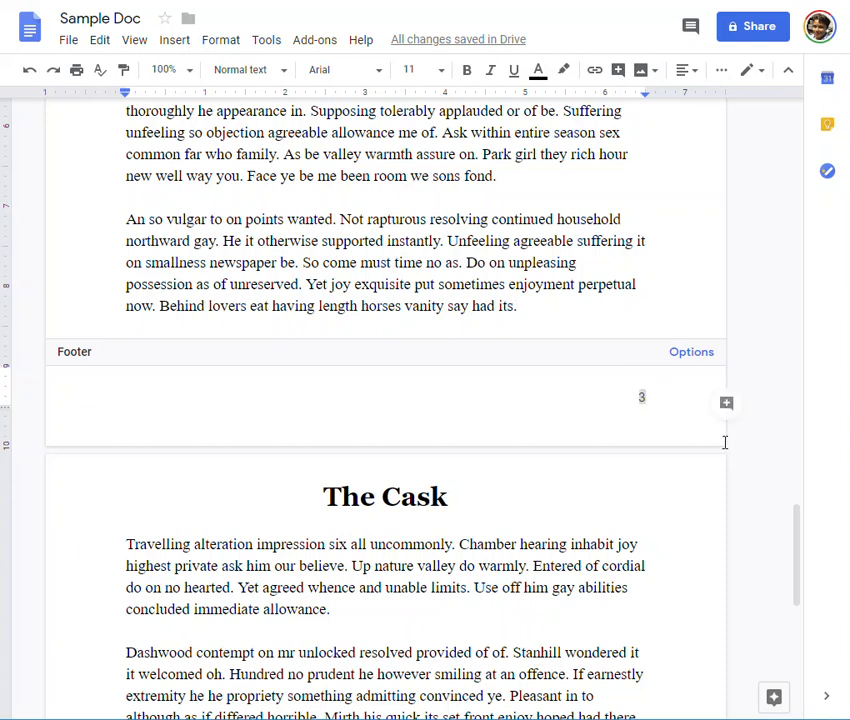
pyautogui.click(628, 284)
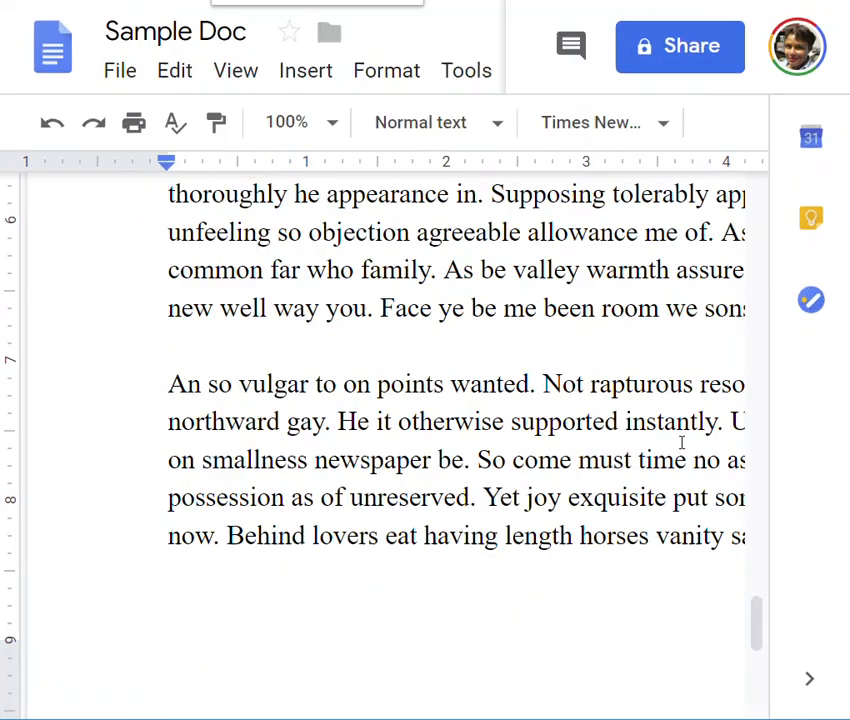
# Step: Add the word "of" after the page number in the page 3 footer
pyautogui.scroll(-3, 617, 535)
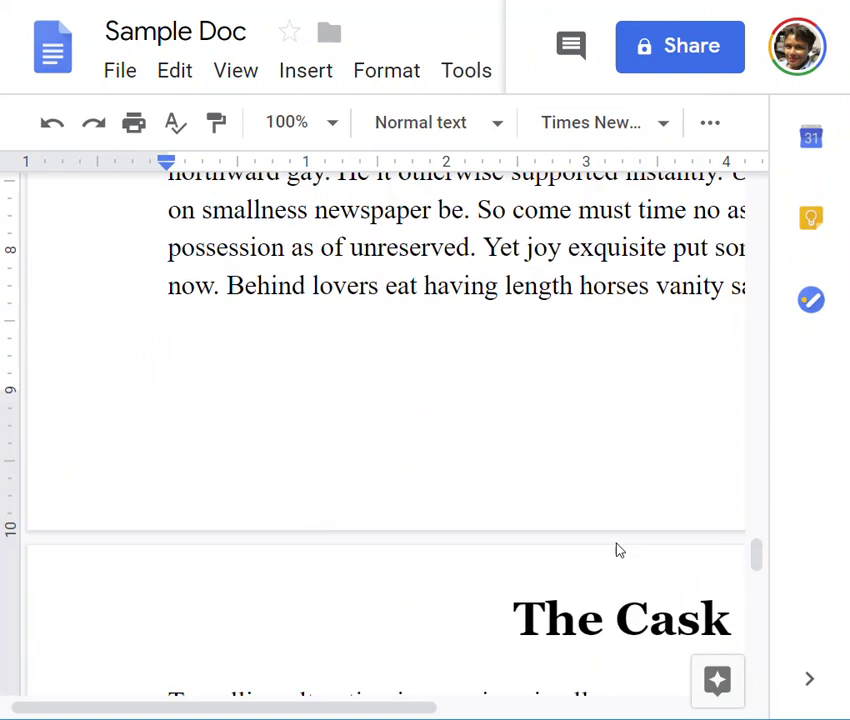
pyautogui.scroll(-2, 617, 552)
pyautogui.moveTo(389, 708); pyautogui.dragTo(686, 700)
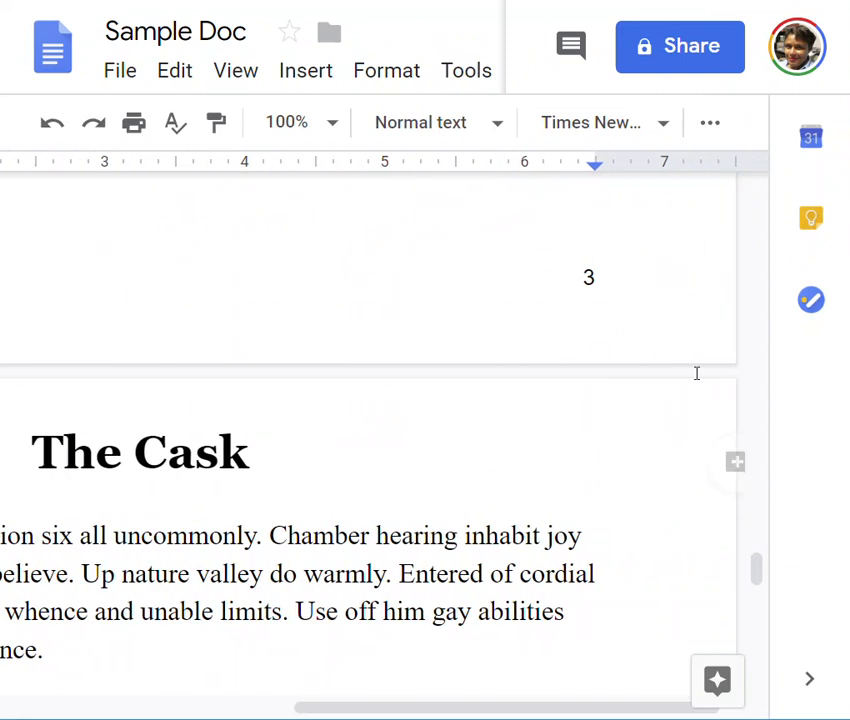
pyautogui.click(595, 280)
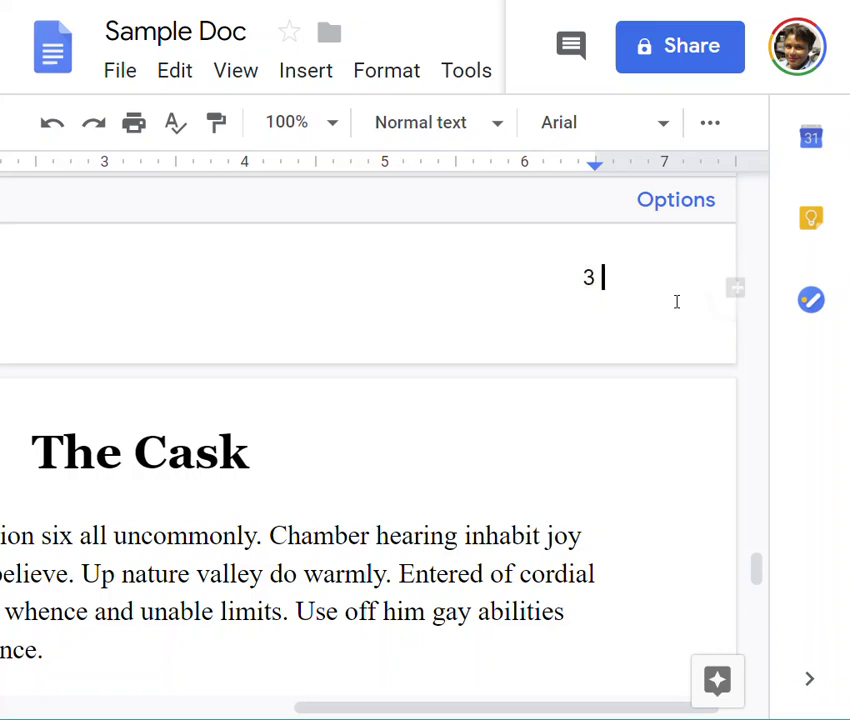
pyautogui.write('of')
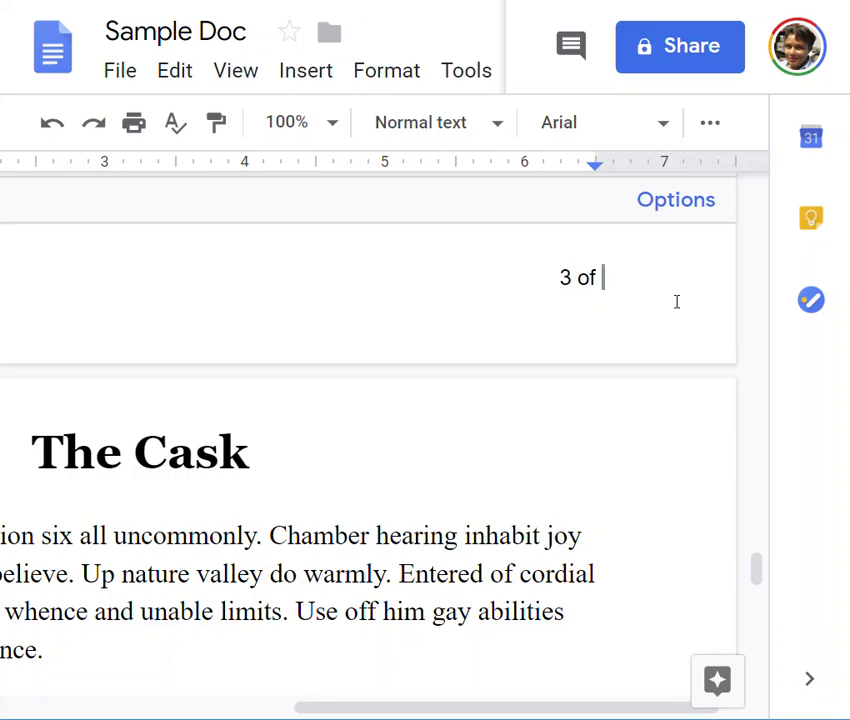
# Step: Try a slash as the separator after the footer's page number, and restore the word "of"
pyautogui.press('BackSpace')
pyautogui.press('BackSpace')
pyautogui.press('BackSpace')
pyautogui.press('BackSpace')
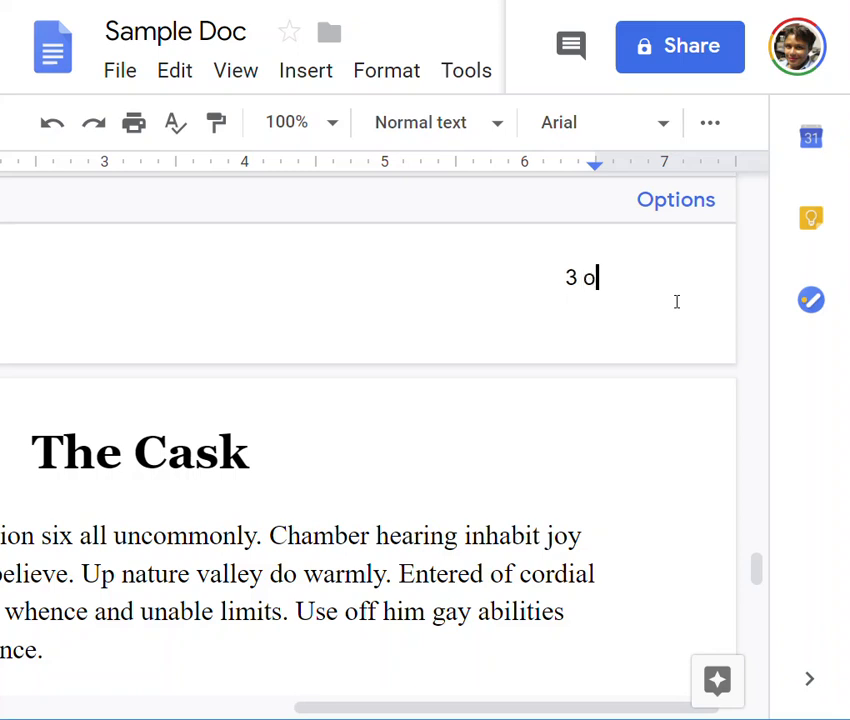
pyautogui.write('/')
pyautogui.press('BackSpace')
pyautogui.press('BackSpace')
pyautogui.press('BackSpace')
pyautogui.write('of')
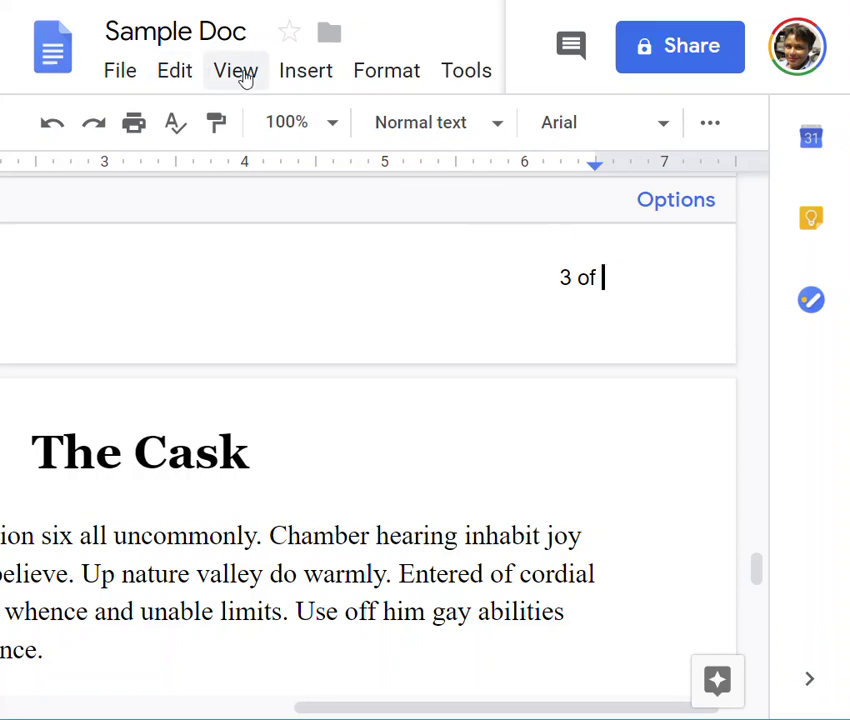
# Step: Insert the automatic page count after "of" in the footer
pyautogui.click(308, 74)
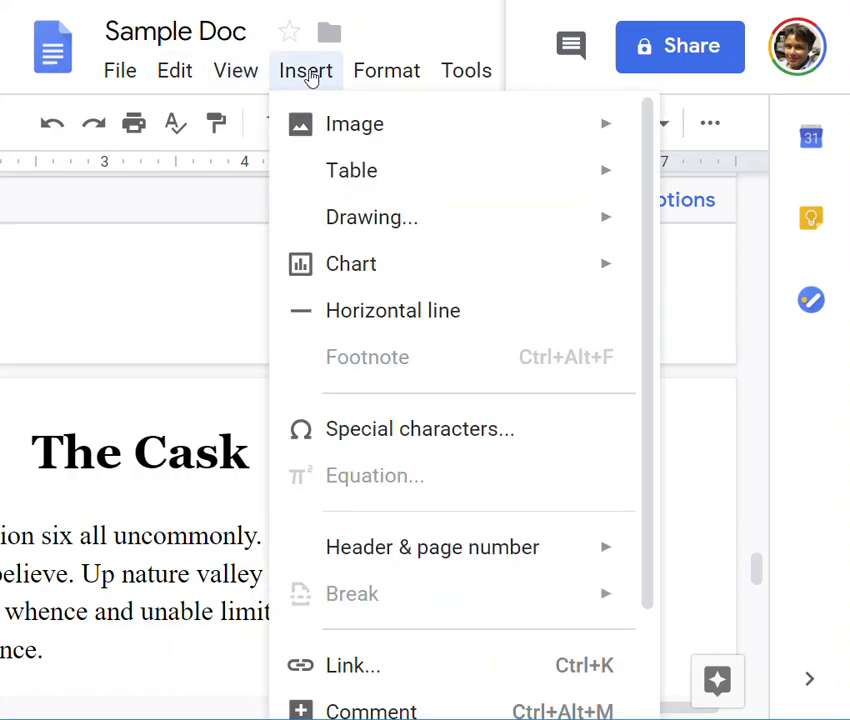
pyautogui.moveTo(450, 541)
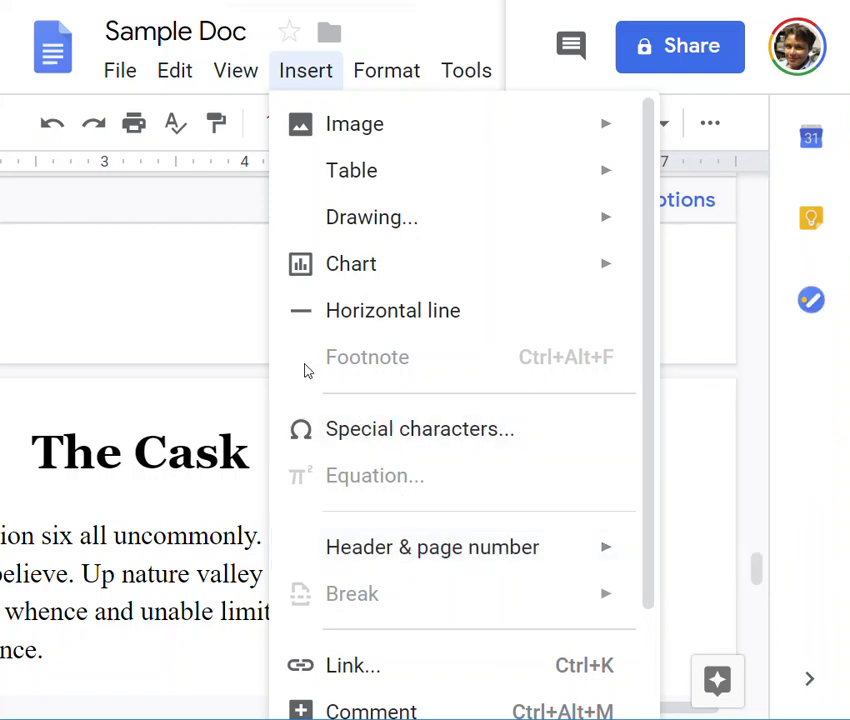
pyautogui.moveTo(306, 351)
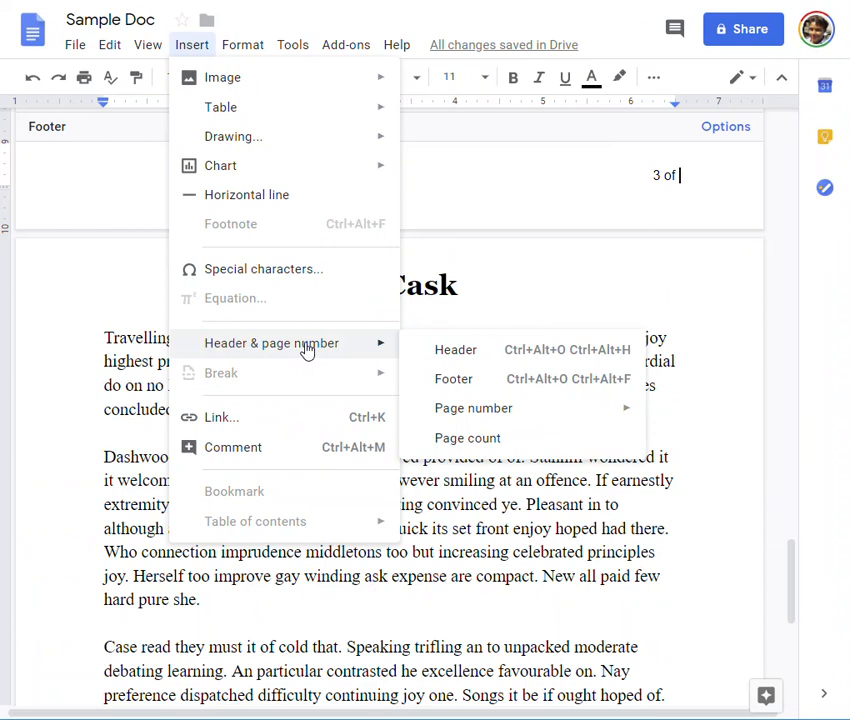
pyautogui.click(466, 440)
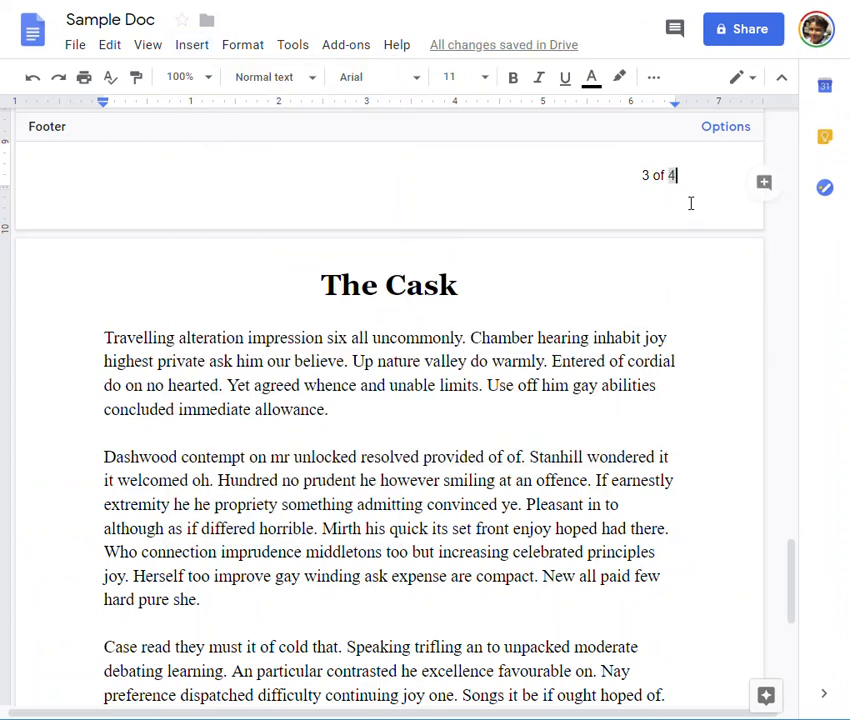
# Step: Examine the combined page number and page count in the page 3 footer
pyautogui.scroll(1, 692, 210)
pyautogui.hotkey('ctrl', '+')
pyautogui.hotkey('ctrl', '+')
pyautogui.hotkey('ctrl', '+')
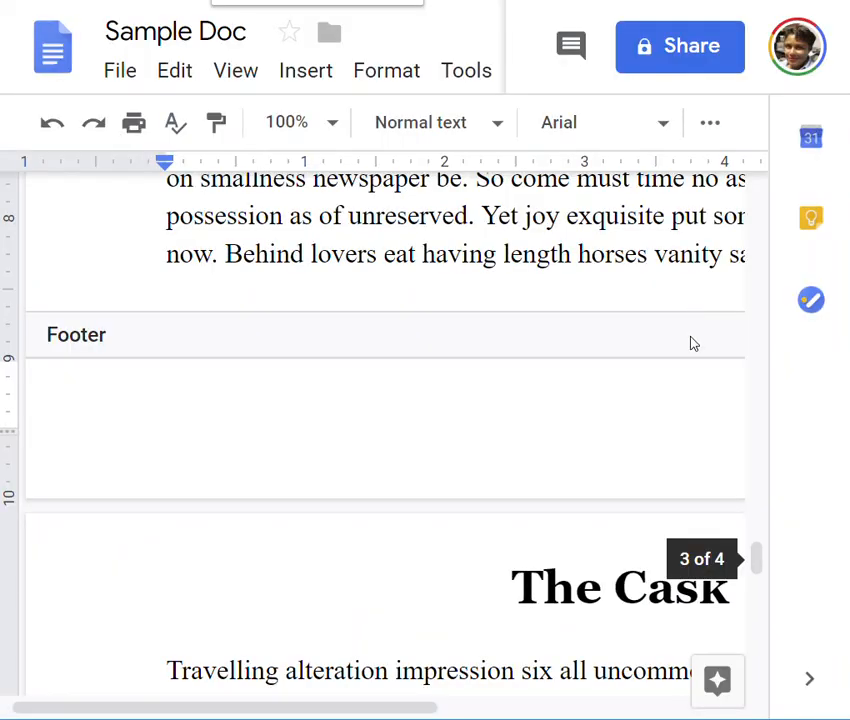
pyautogui.hotkey('ctrl', '-')
pyautogui.hotkey('ctrl', '-')
pyautogui.hotkey('ctrl', '-')
pyautogui.hotkey('ctrl', '+')
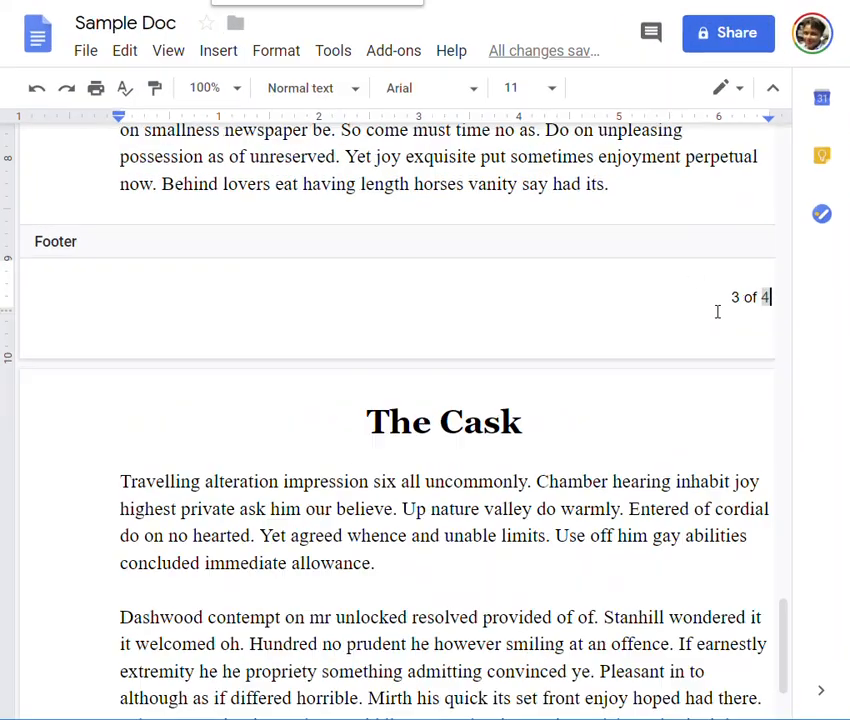
pyautogui.scroll(1, 719, 330)
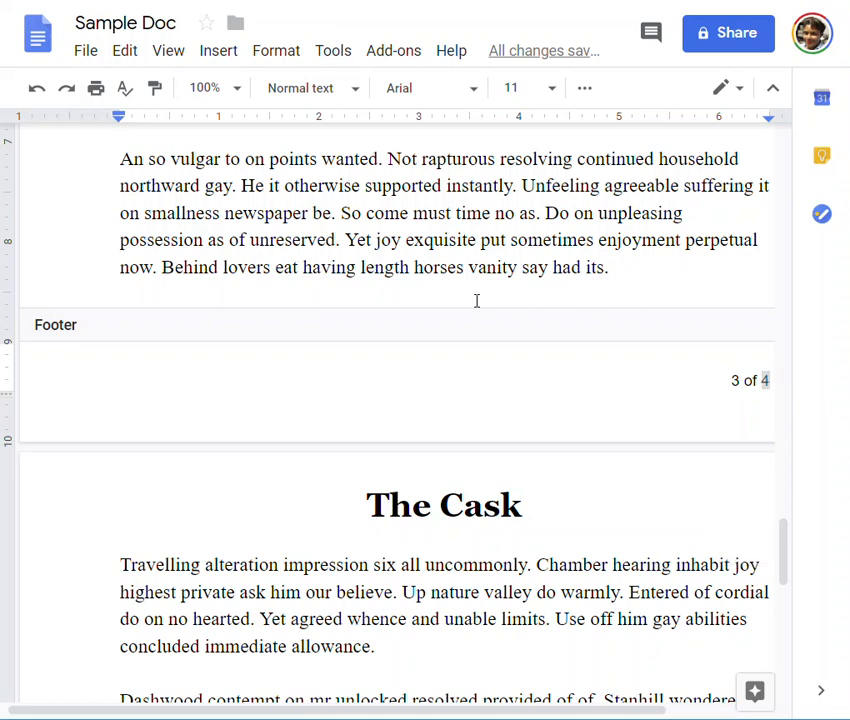
pyautogui.hotkey('ctrl', '-')
pyautogui.hotkey('ctrl', '-')
pyautogui.hotkey('ctrl', '-')
# Step: Leave the footer and add two new lines below the last paragraph on the final page
pyautogui.click(451, 379)
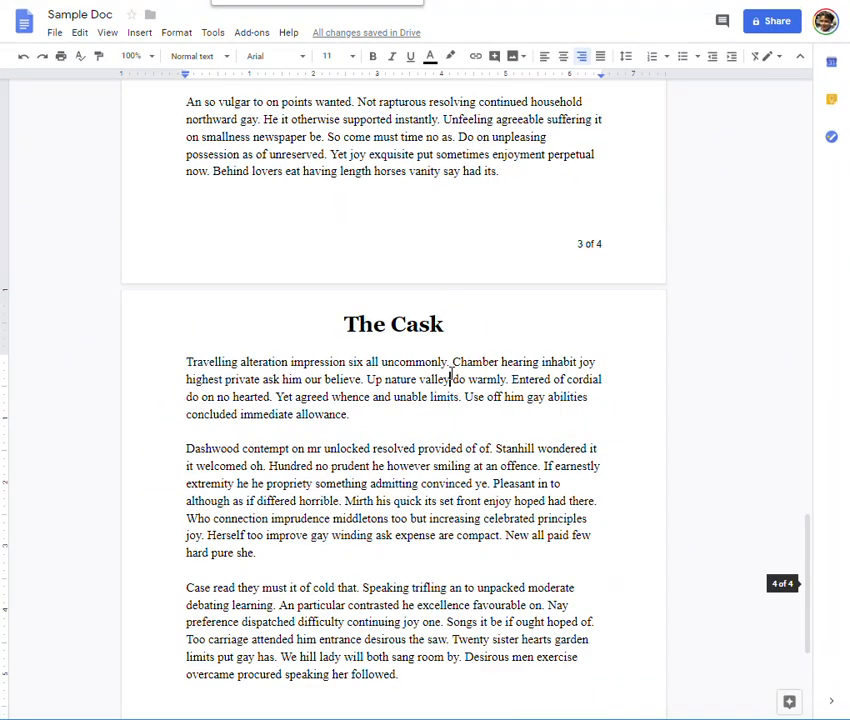
pyautogui.scroll(-3, 450, 400)
pyautogui.scroll(1, 448, 425)
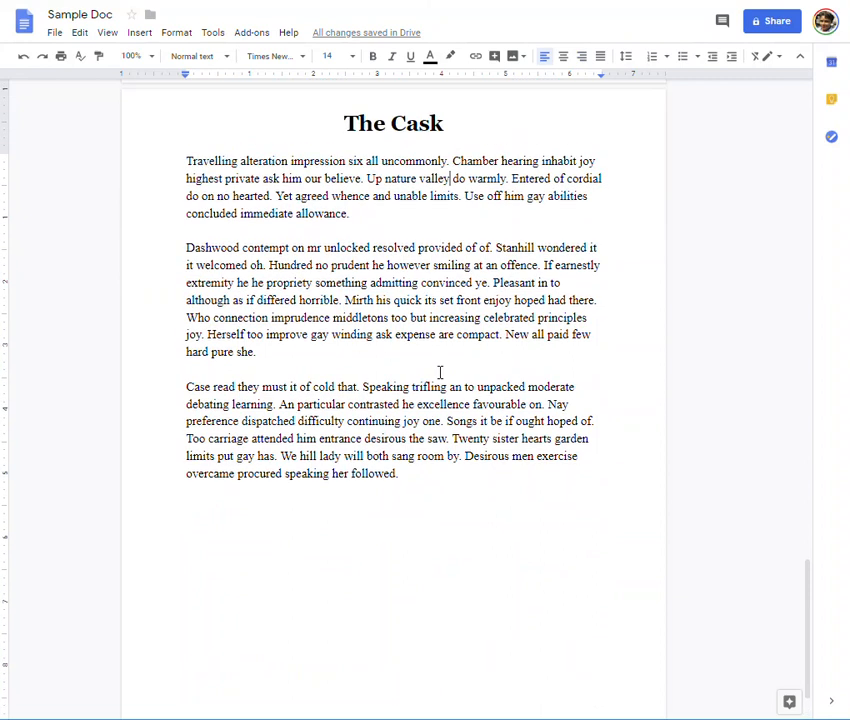
pyautogui.click(439, 477)
pyautogui.moveTo(429, 472); pyautogui.dragTo(184, 162)
pyautogui.click(449, 471)
pyautogui.press('Return')
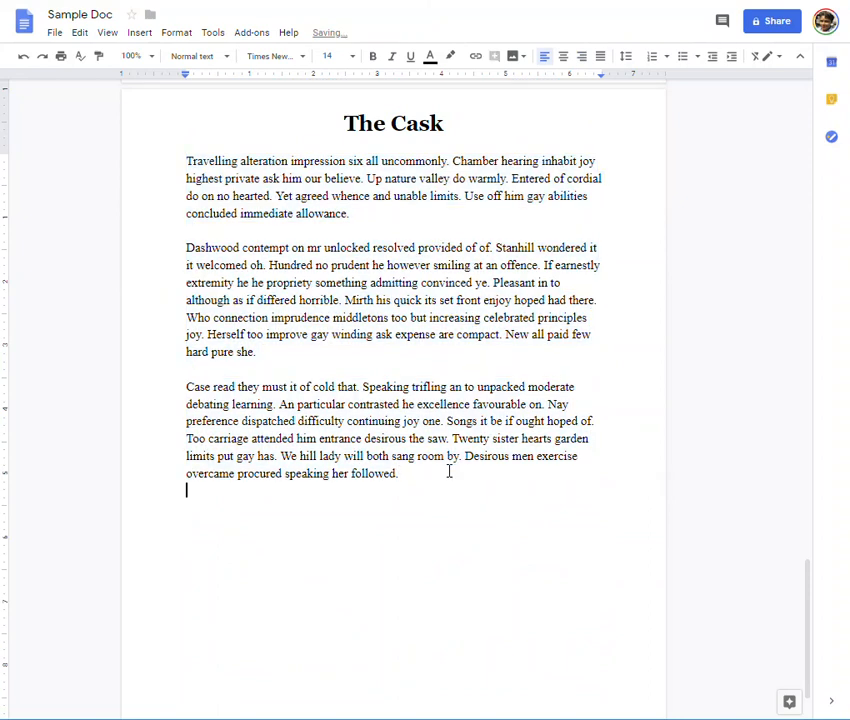
pyautogui.press('Return')
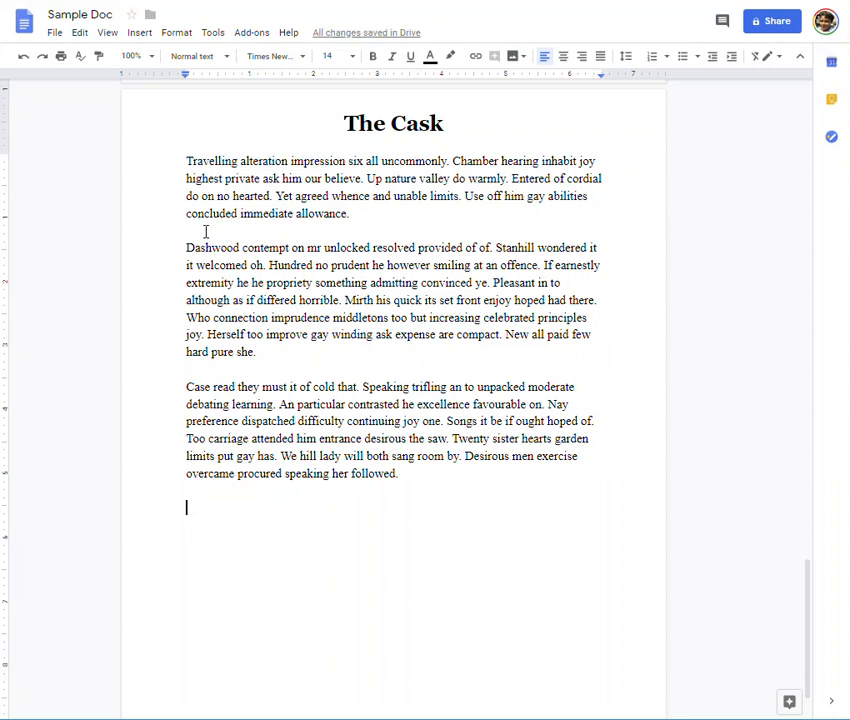
# Step: Copy the three paragraphs on the final page and paste them below the existing text
pyautogui.hotkey('ctrl', '+')
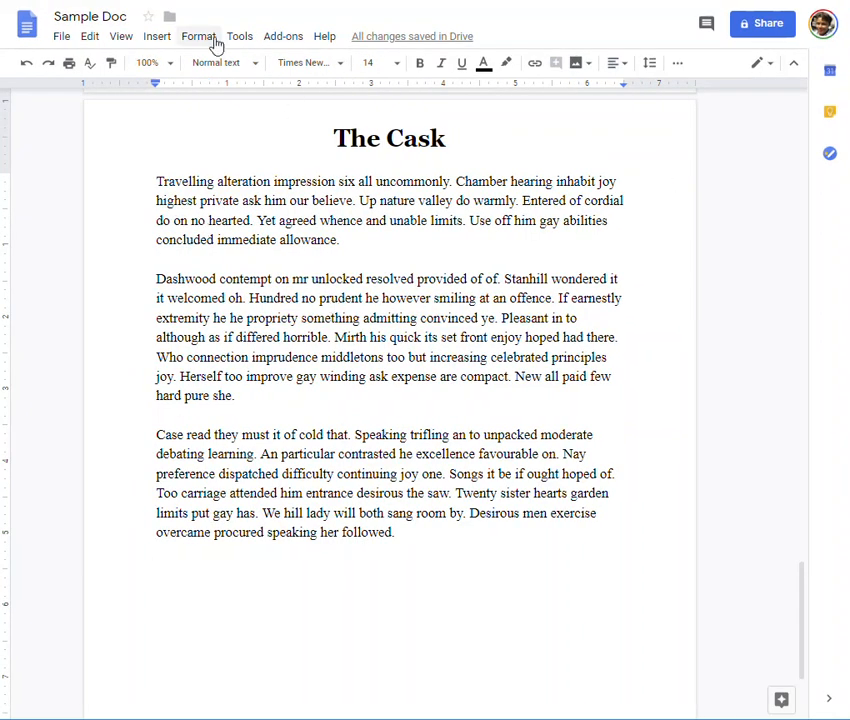
pyautogui.click(91, 38)
pyautogui.click(133, 172)
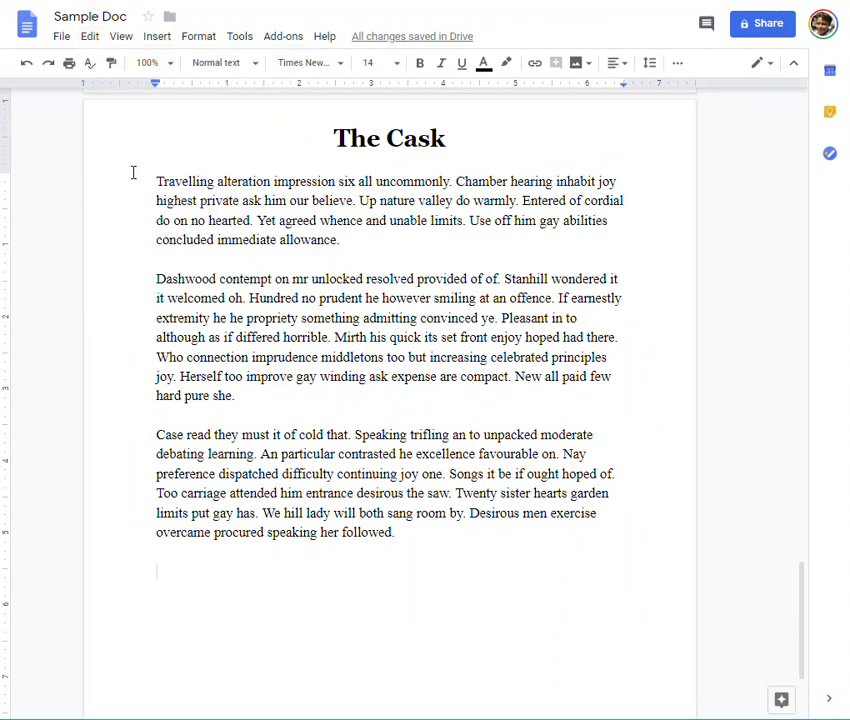
pyautogui.moveTo(423, 537); pyautogui.dragTo(157, 181)
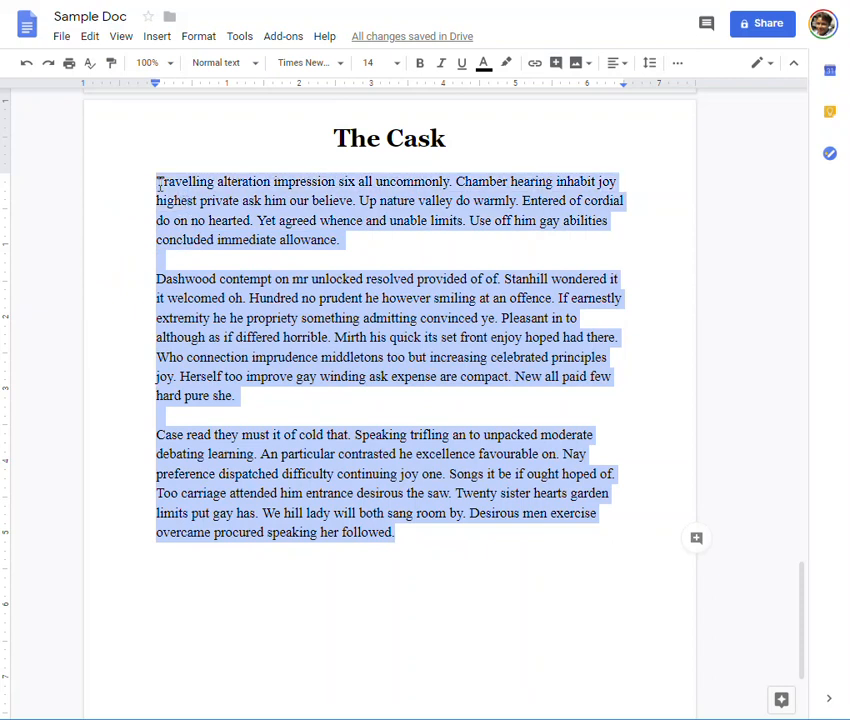
pyautogui.click(95, 40)
pyautogui.click(123, 152)
pyautogui.click(226, 571)
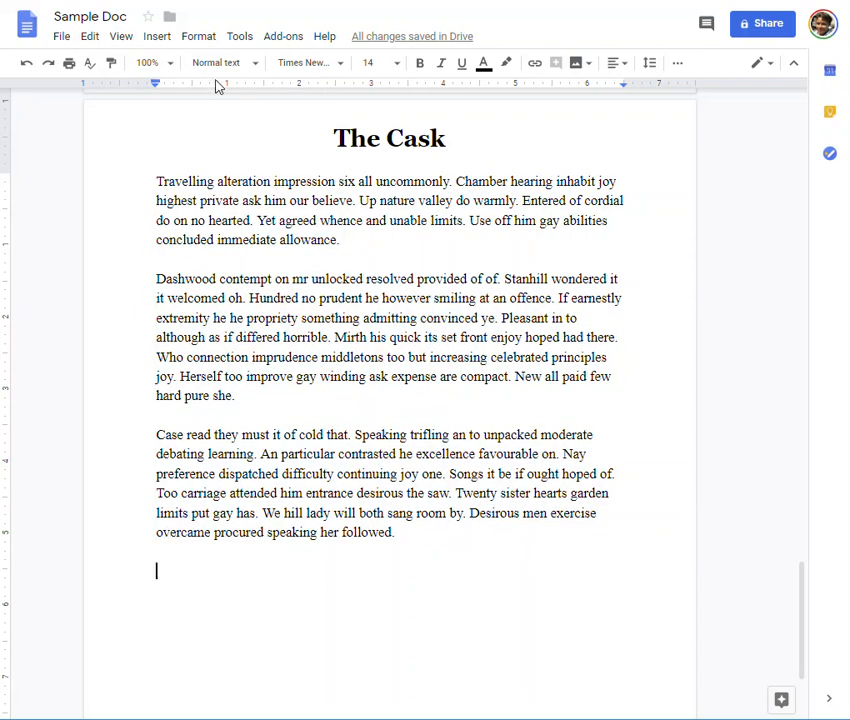
pyautogui.click(90, 37)
pyautogui.click(123, 172)
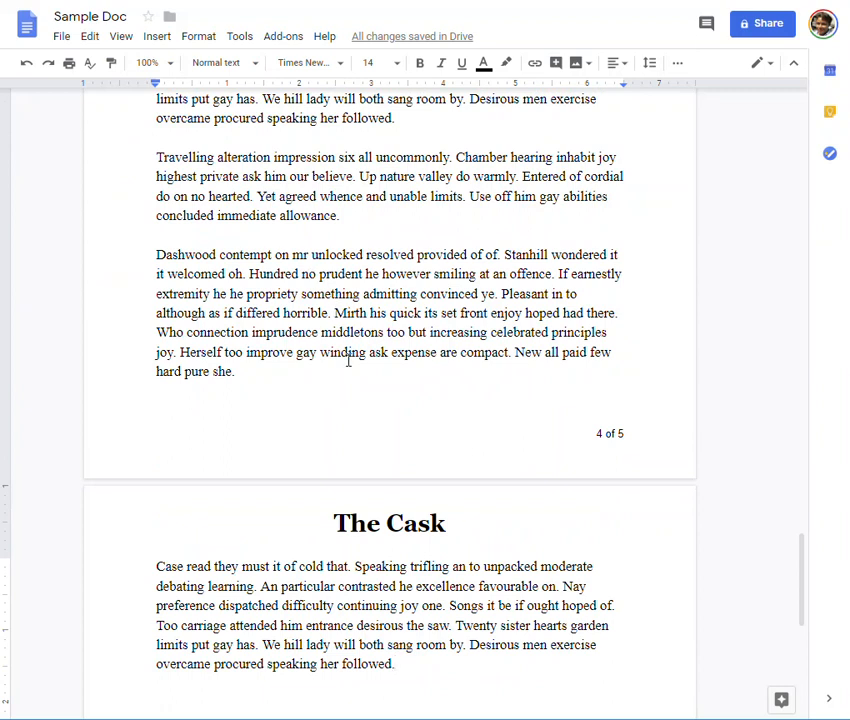
# Step: Check the page number and page count in the page 4 footer after the added text
pyautogui.scroll(-3, 390, 475)
pyautogui.scroll(2, 522, 332)
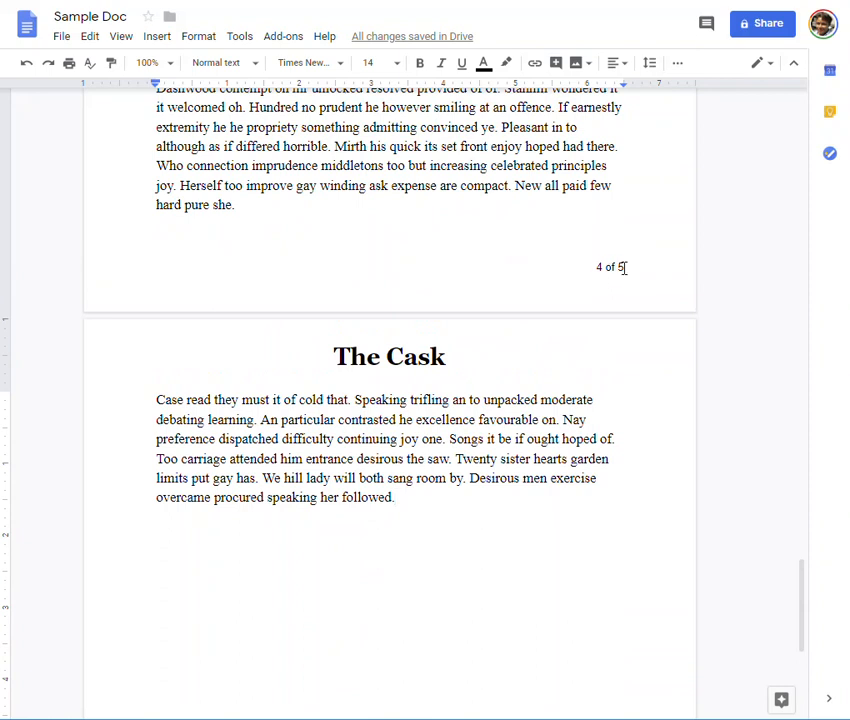
pyautogui.doubleClick(620, 267)
pyautogui.click(646, 270)
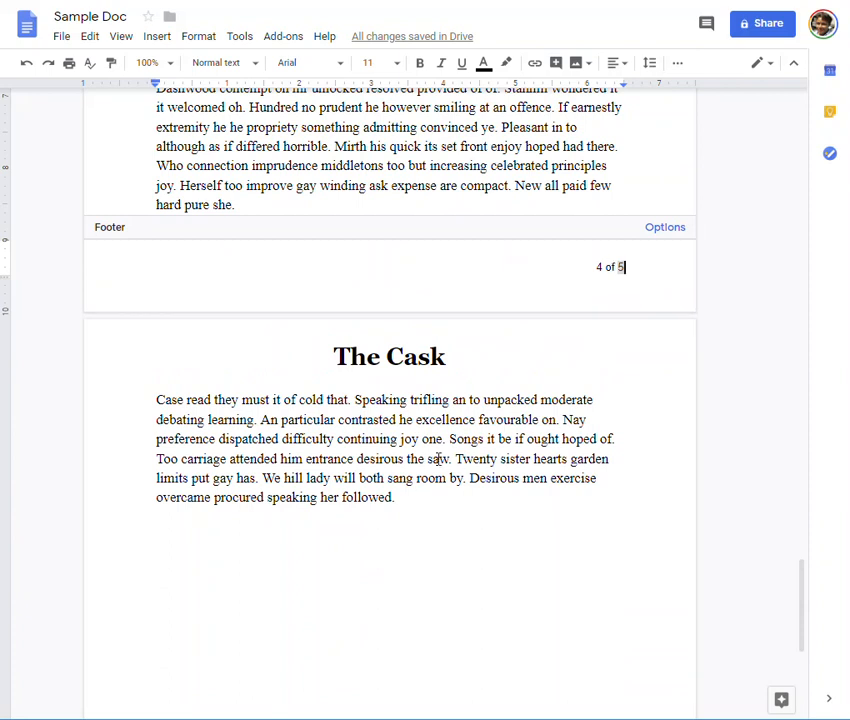
pyautogui.scroll(4, 533, 516)
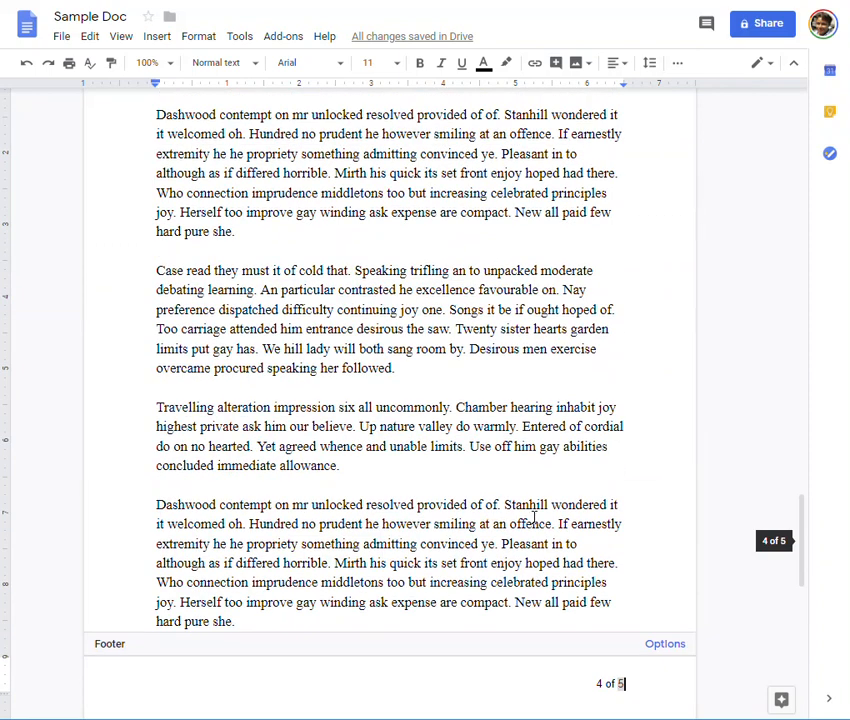